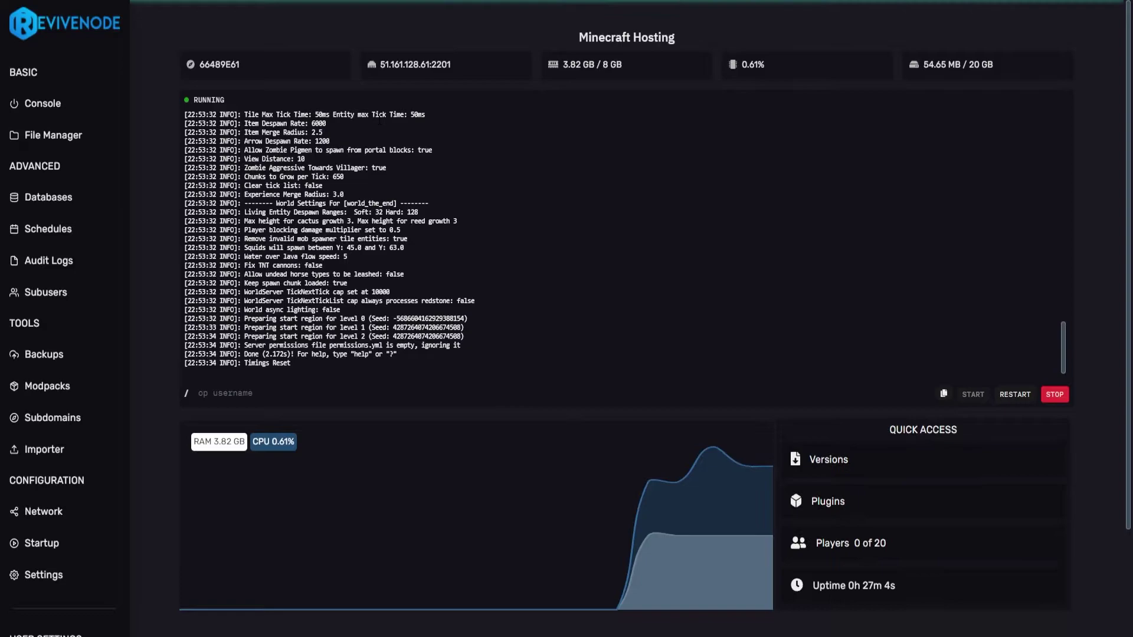
Install Paper 1.18.2 on the server with the Delete Files option and confirm wiping all server files
left_click(798, 459)
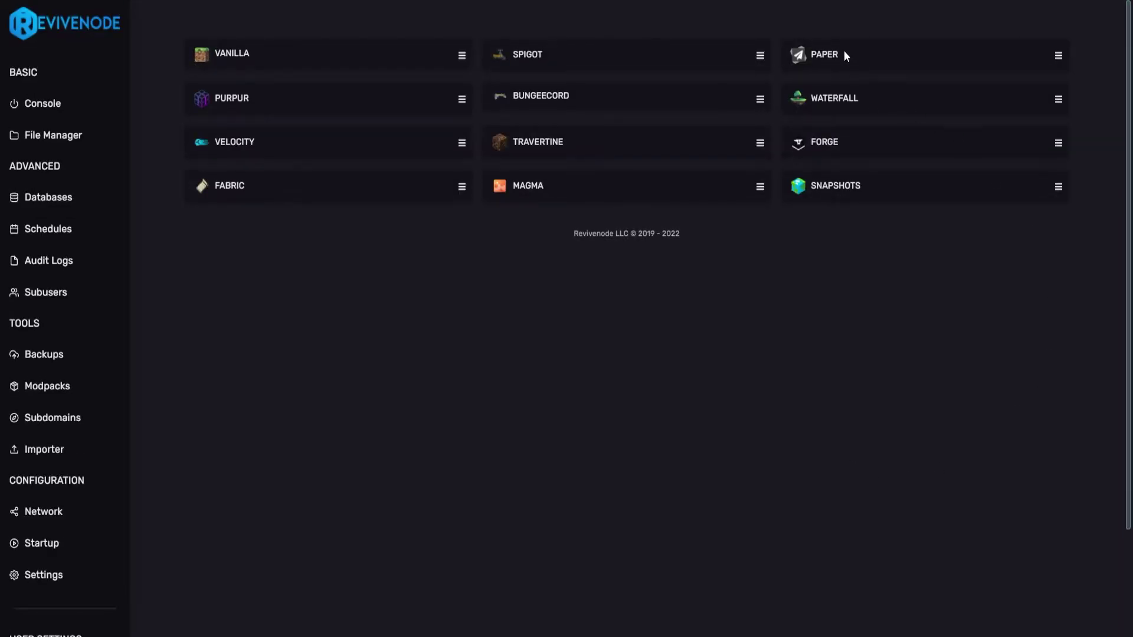
left_click(844, 51)
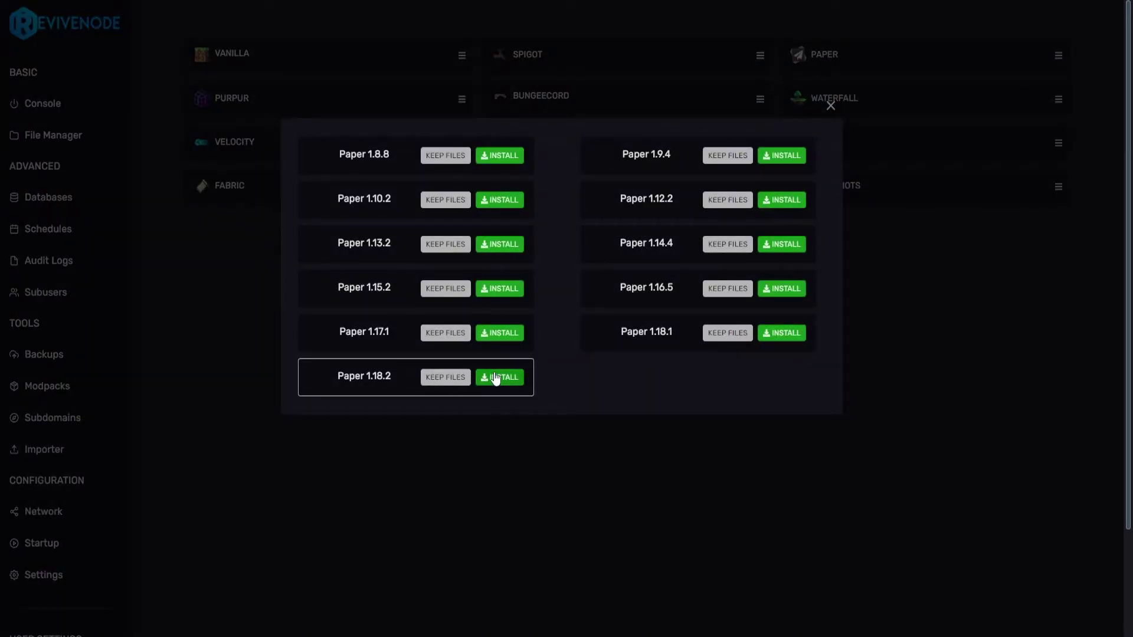
left_click(446, 380)
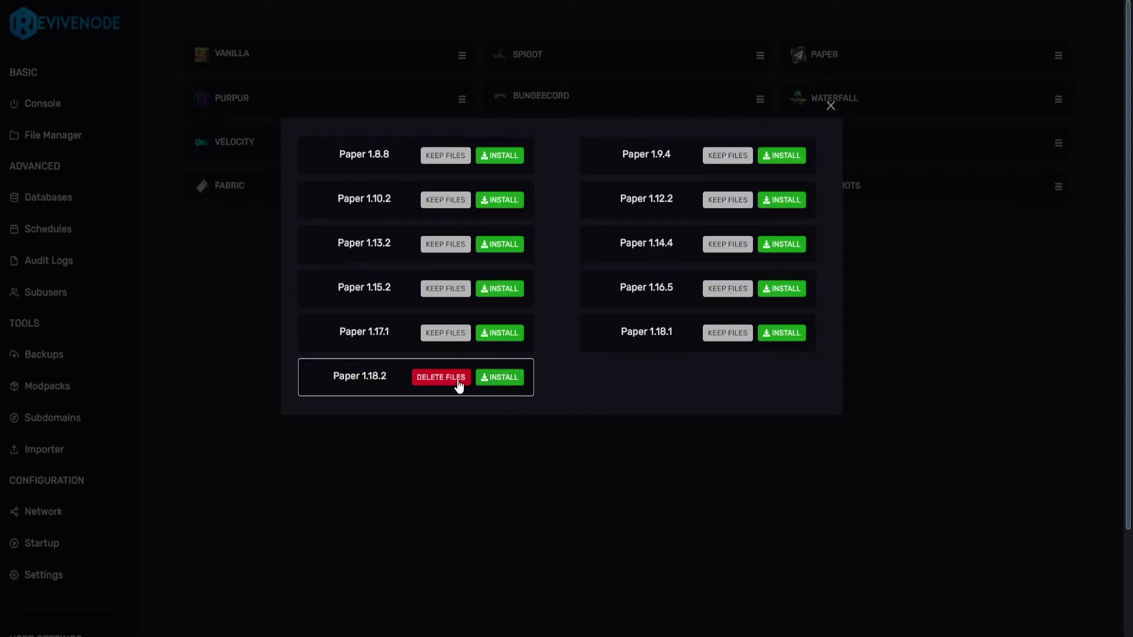
left_click(512, 383)
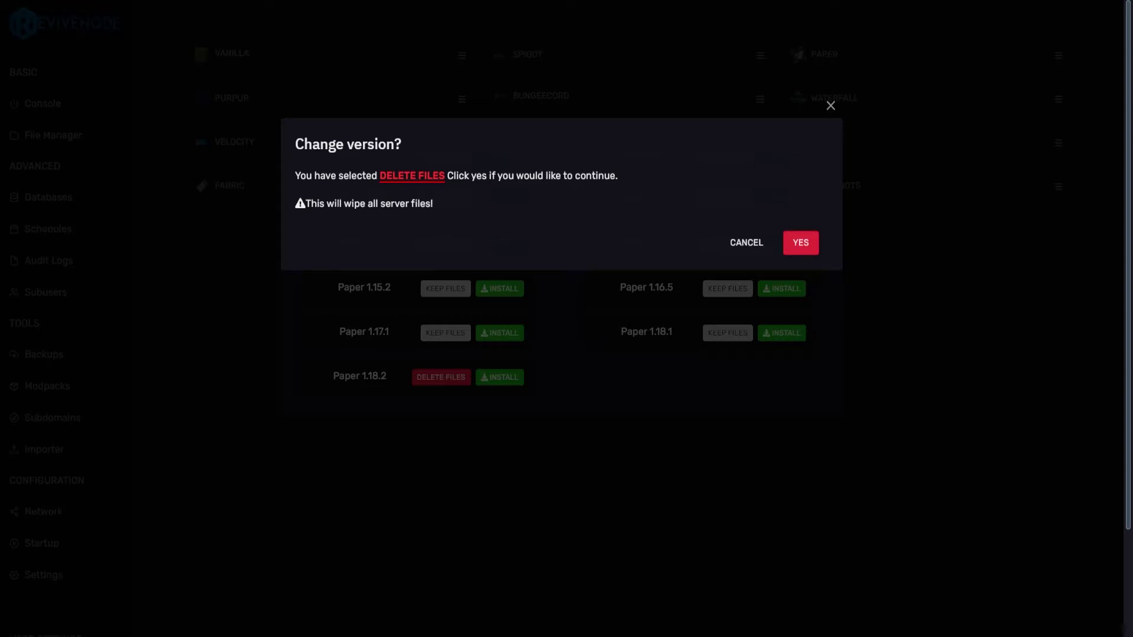
left_click(812, 250)
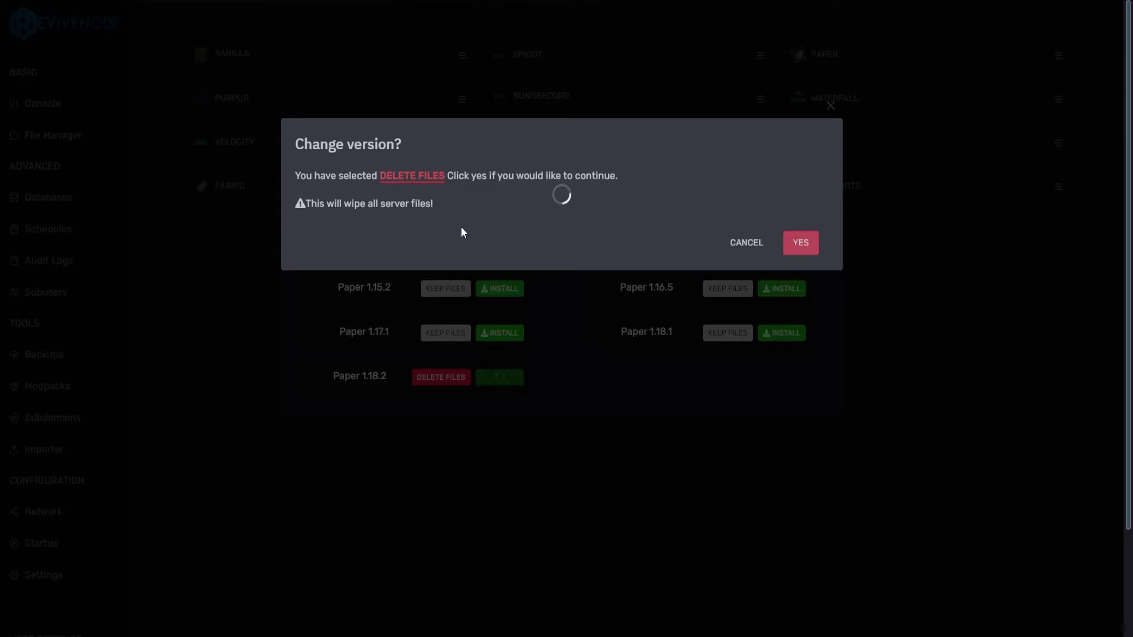
left_click(210, 222)
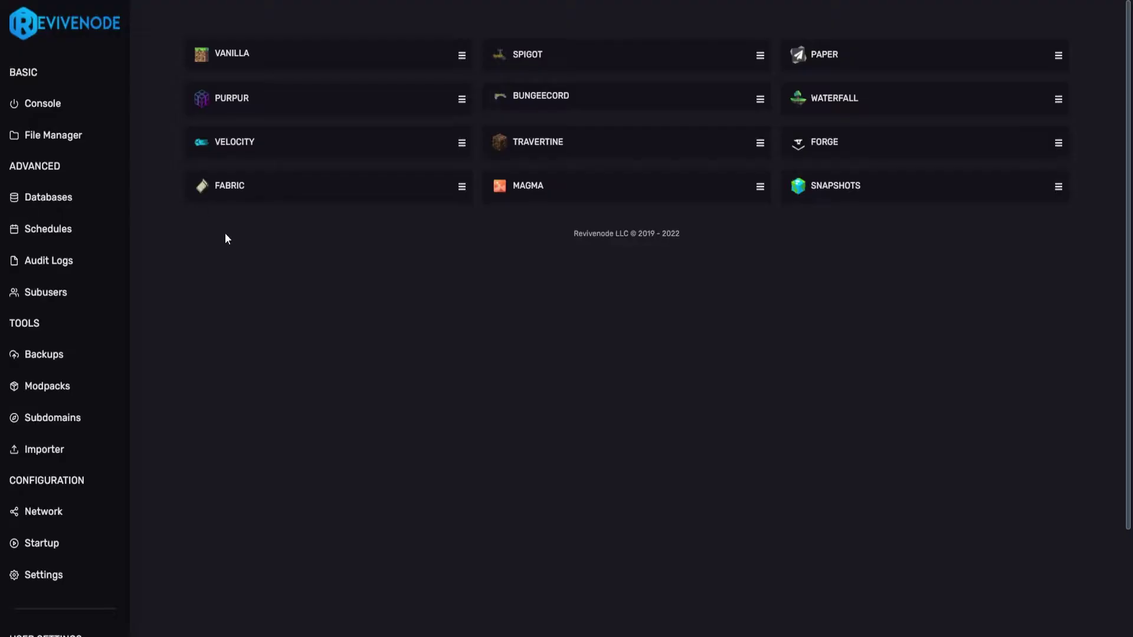
Set the server's Java version to Java 17 in the startup configuration
left_click(40, 543)
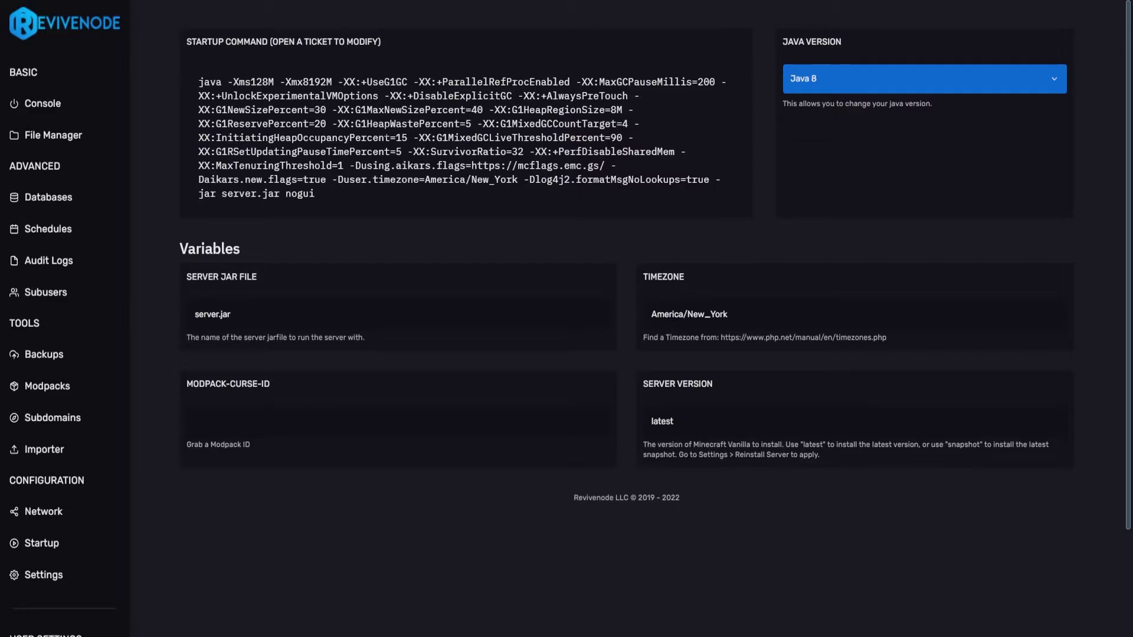
left_click_drag(339, 200, 199, 83)
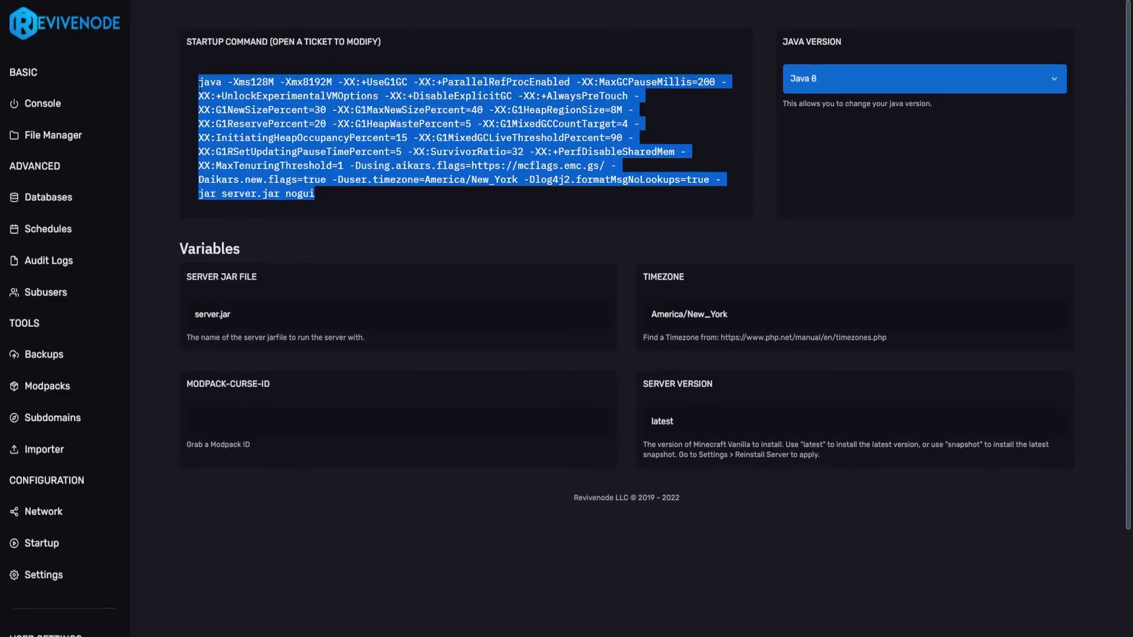
left_click(446, 199)
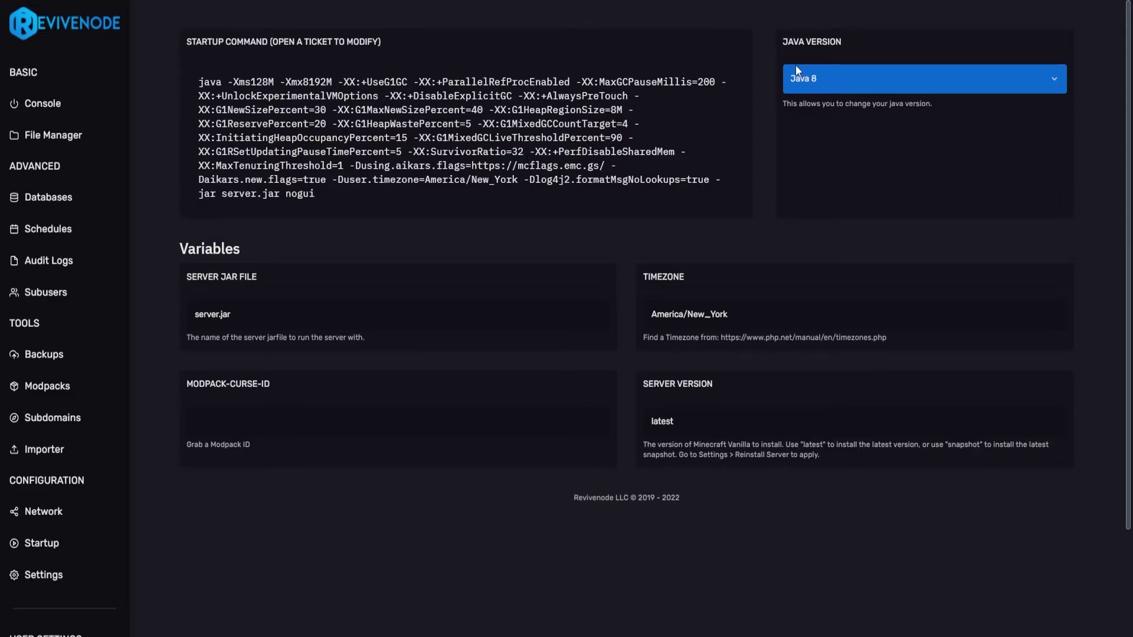
left_click(807, 84)
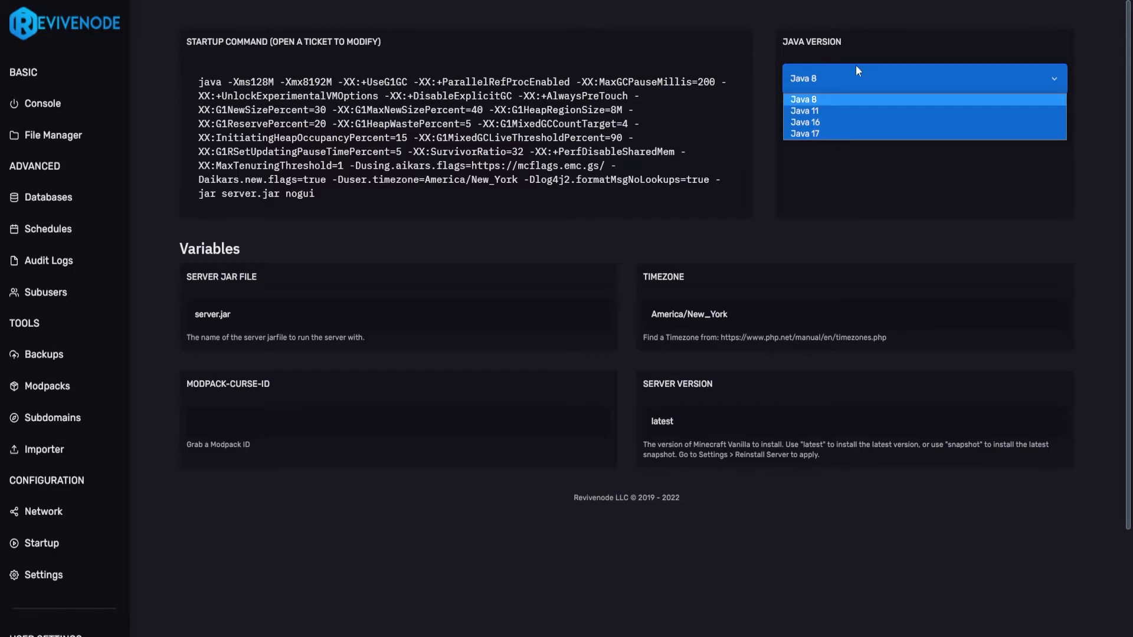
left_click(805, 133)
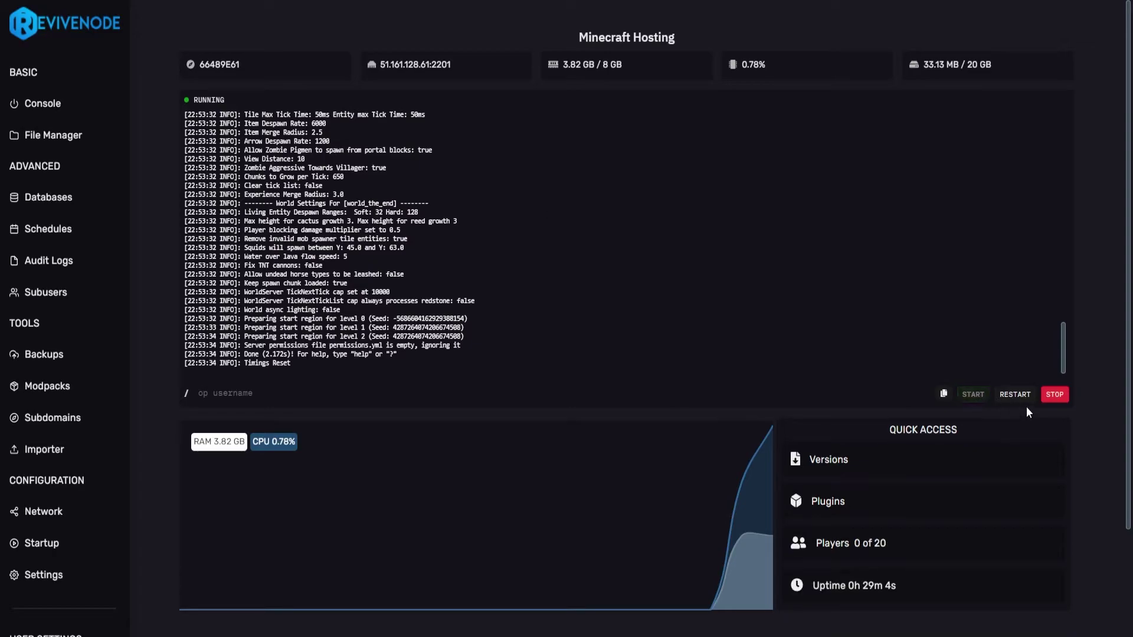
Stop the server and start it again, accepting the Minecraft EULA, and check the version line in the console log
left_click(1054, 394)
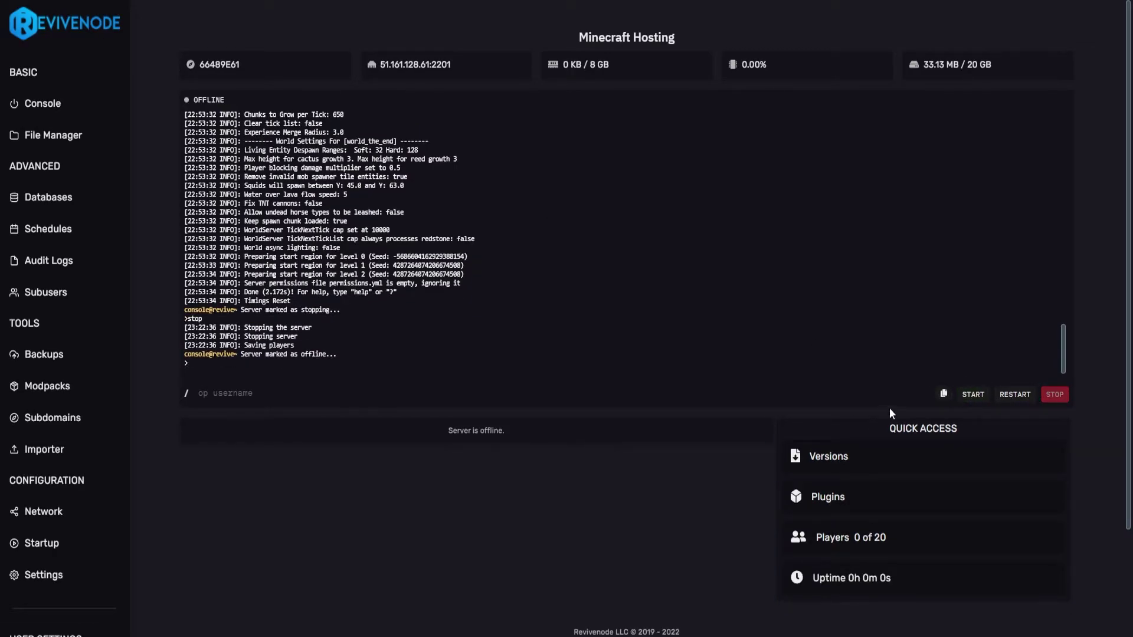
left_click(972, 394)
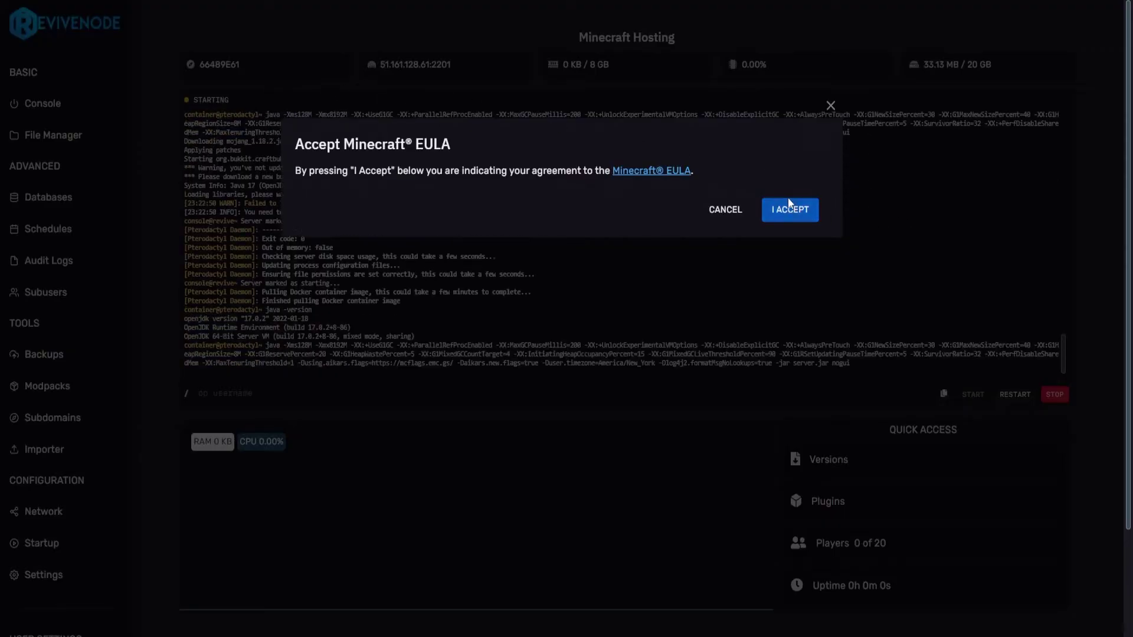
left_click(789, 206)
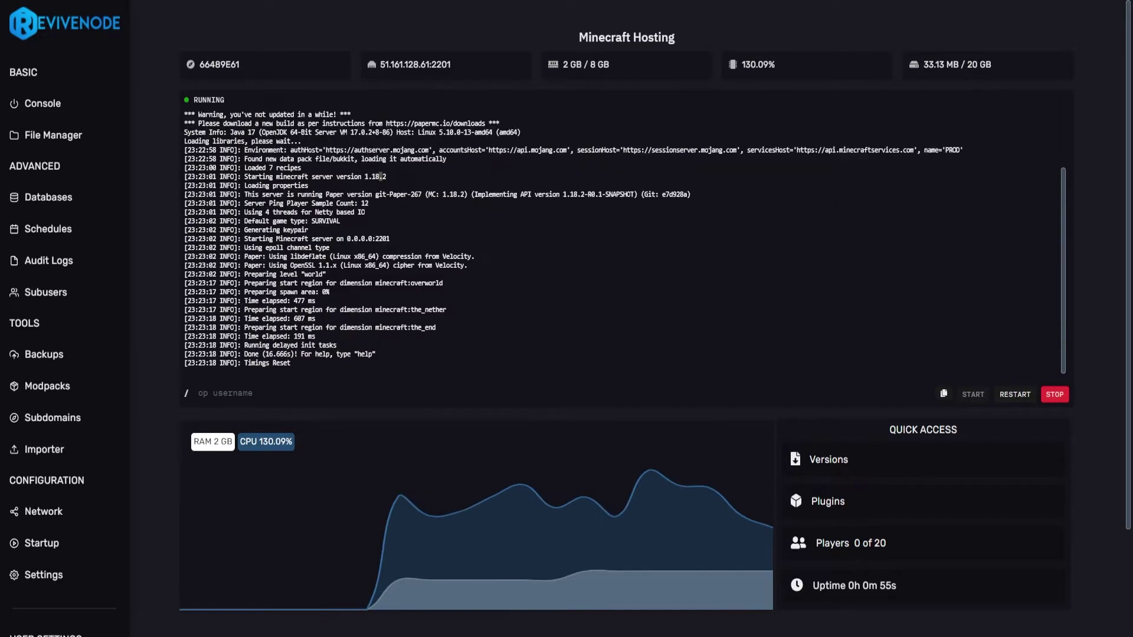
left_click_drag(431, 176, 244, 176)
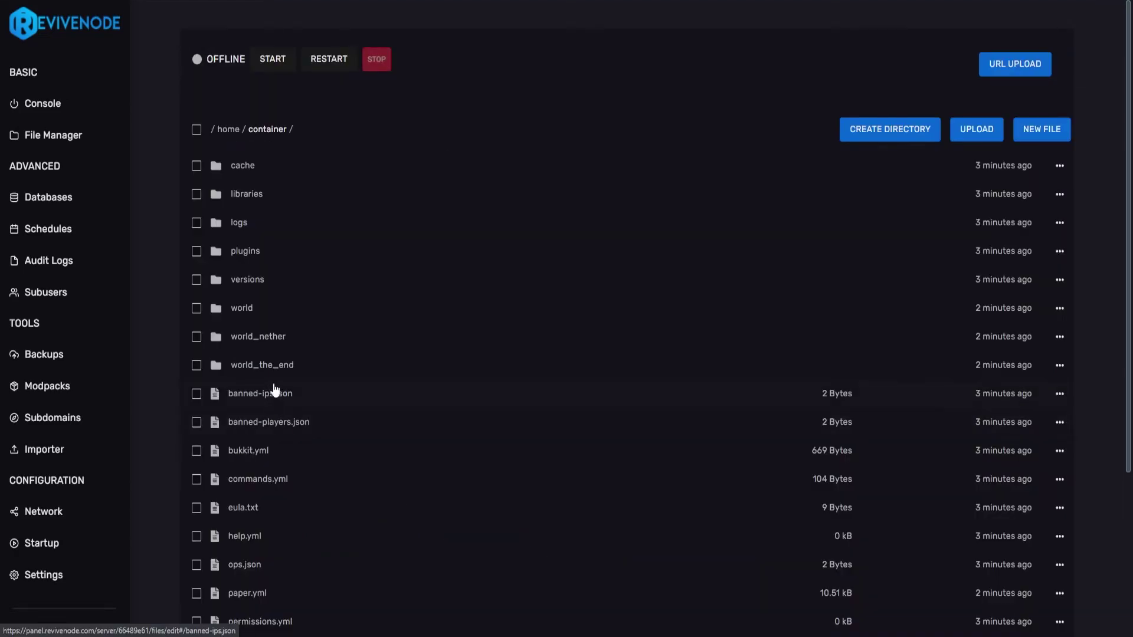
Delete server.jar from the /home/container folder and confirm the permanent deletion
scroll(274, 392, "down", 4)
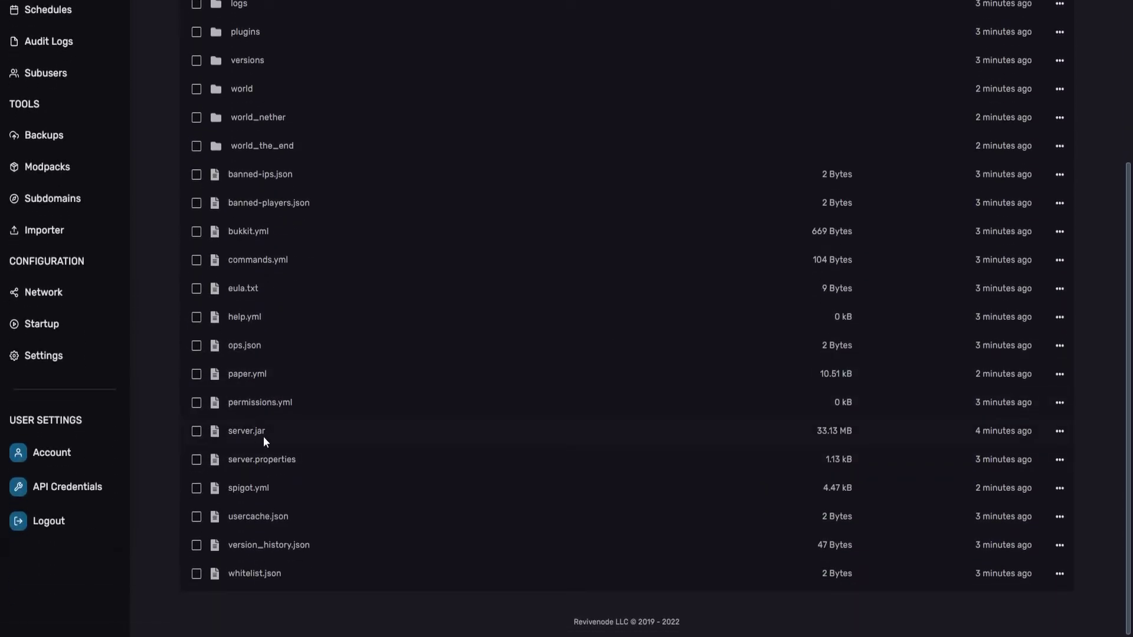
left_click(197, 431)
left_click(601, 602)
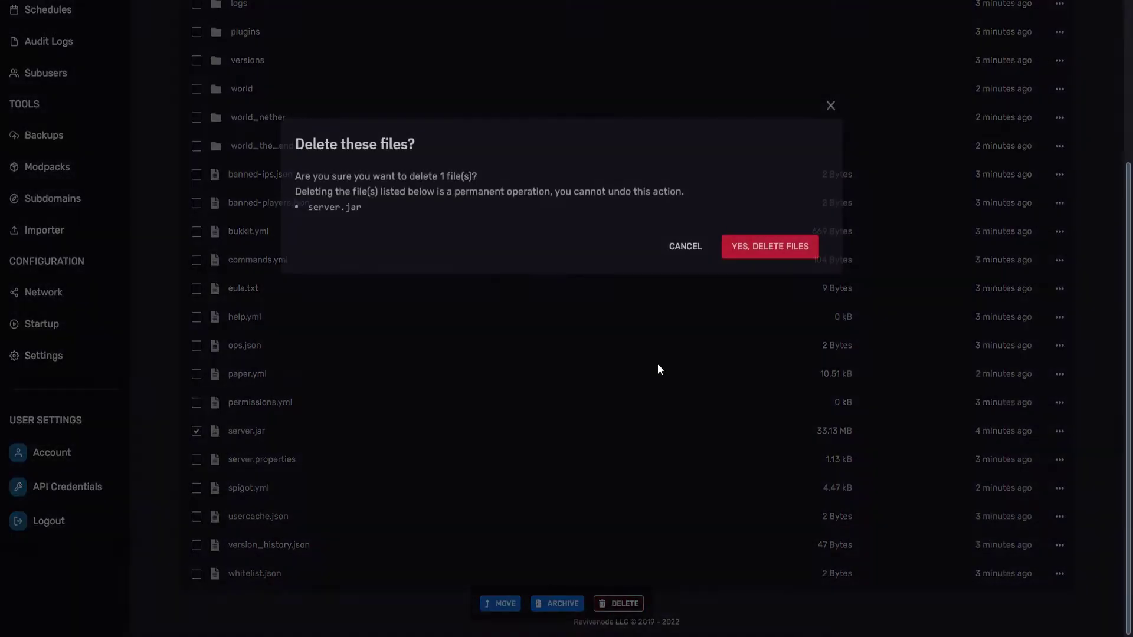
left_click(756, 252)
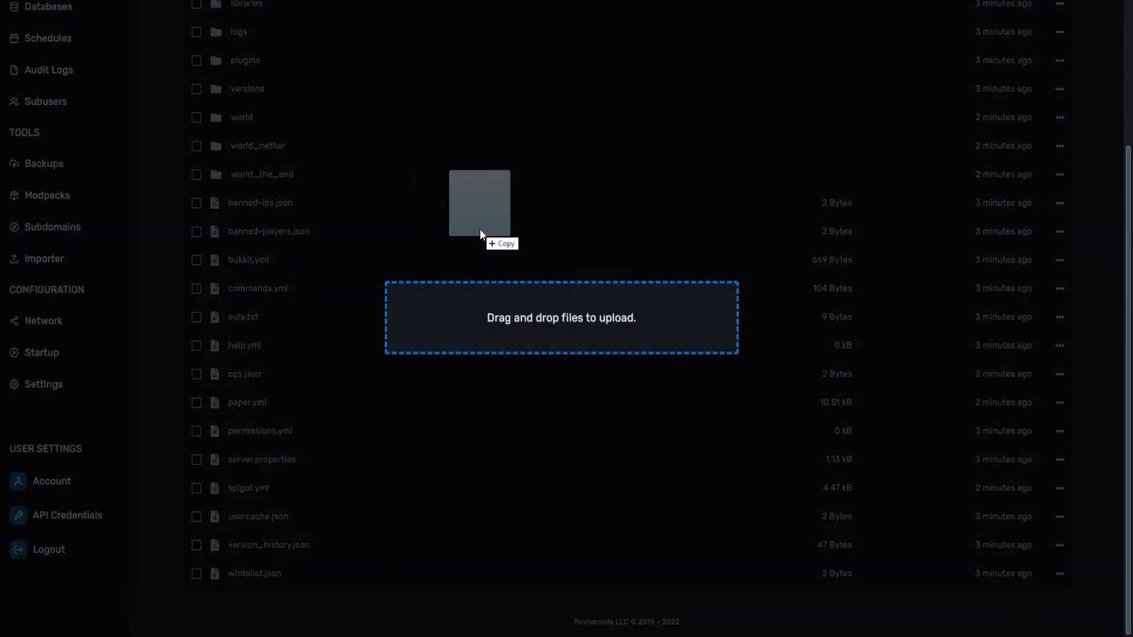
Upload spigot-1.16.5.jar to the /home/container folder and rename it to server.jar
left_click_drag(480, 229, 479, 229)
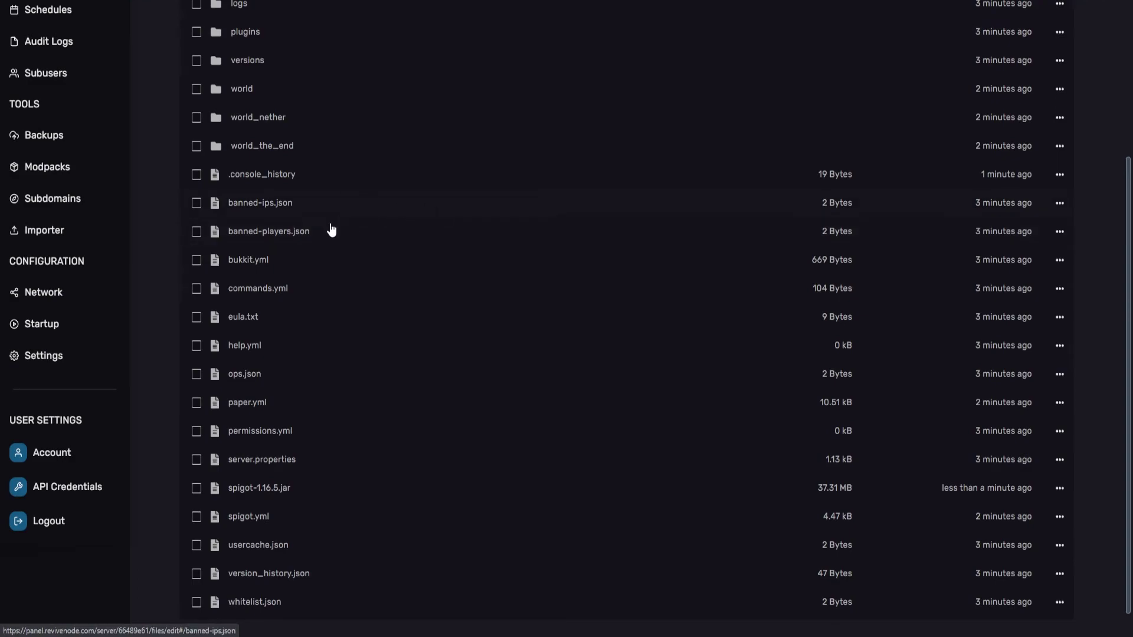
right_click(291, 489)
left_click(268, 512)
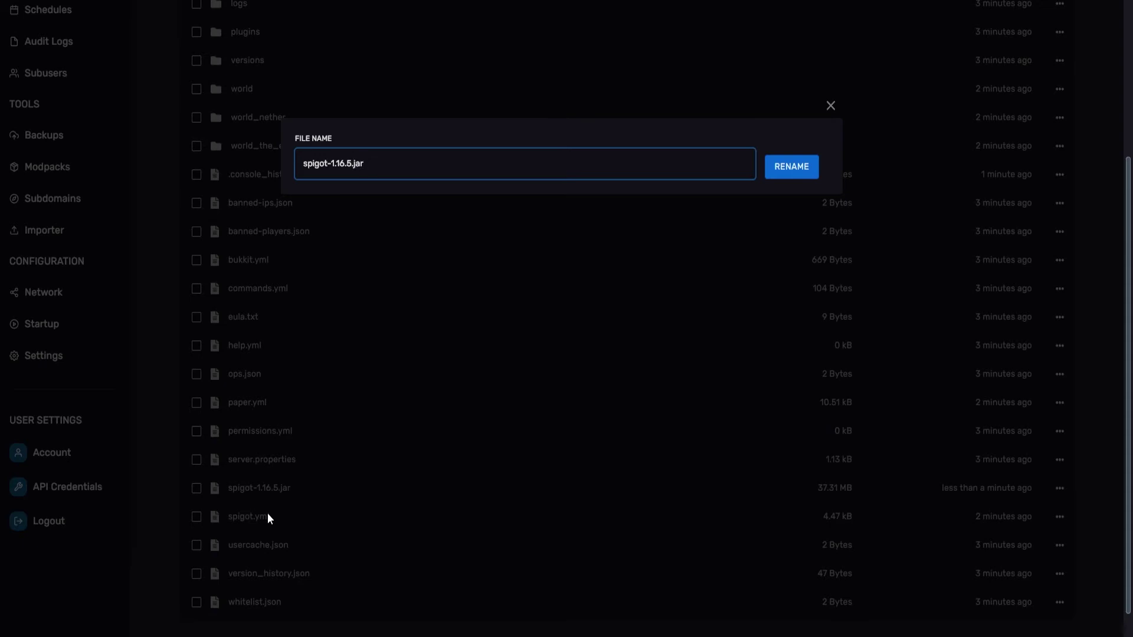
key("BackSpace")
key("BackSpace")
key("BackSpace")
key("BackSpace")
key("BackSpace")
key("BackSpace")
key("BackSpace")
key("BackSpace")
key("BackSpace")
key("BackSpace")
key("BackSpace")
key("BackSpace")
key("BackSpace")
type("server")
key("Return")
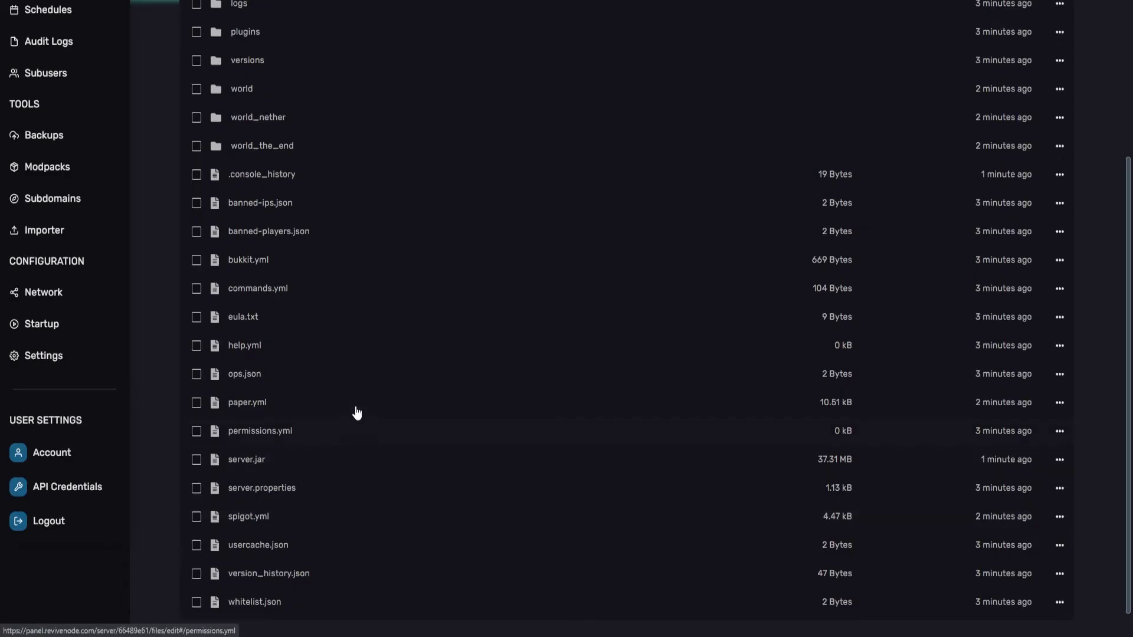
Set the server's Java version to Java 8 in the startup configuration and start the server from the console
scroll(356, 423, "up", 4)
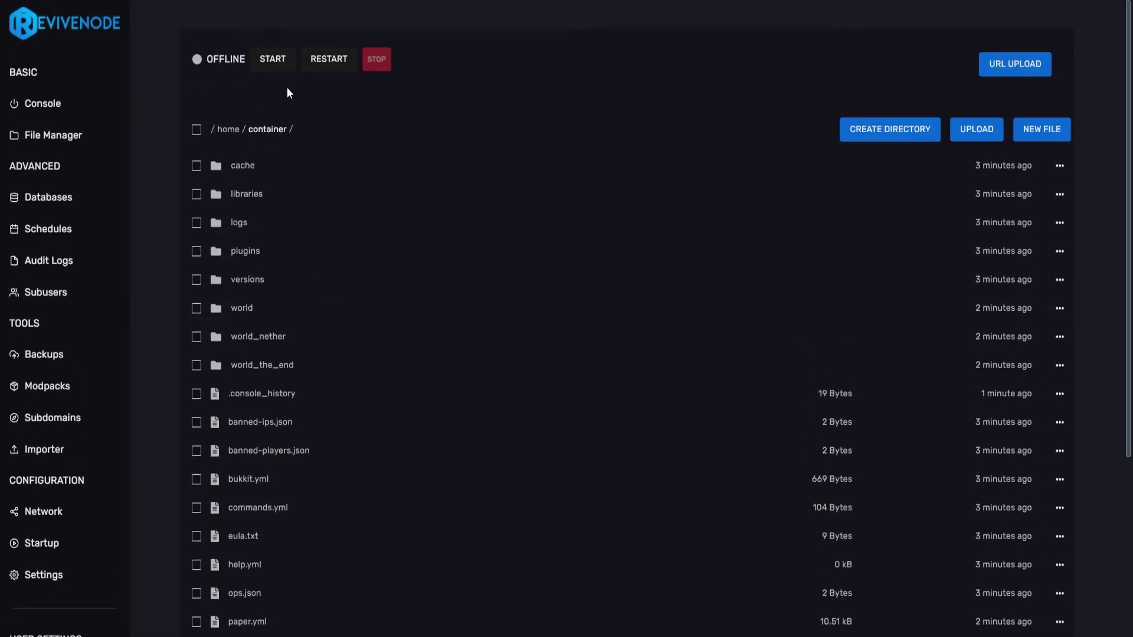
scroll(288, 427, "down", 4)
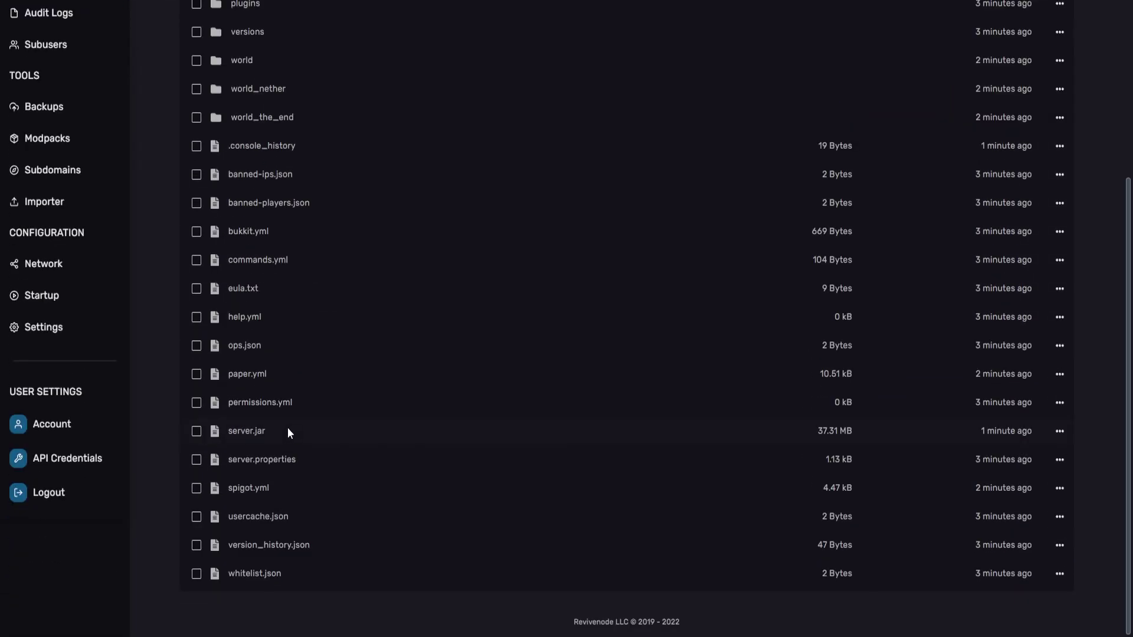
left_click(59, 299)
left_click(830, 93)
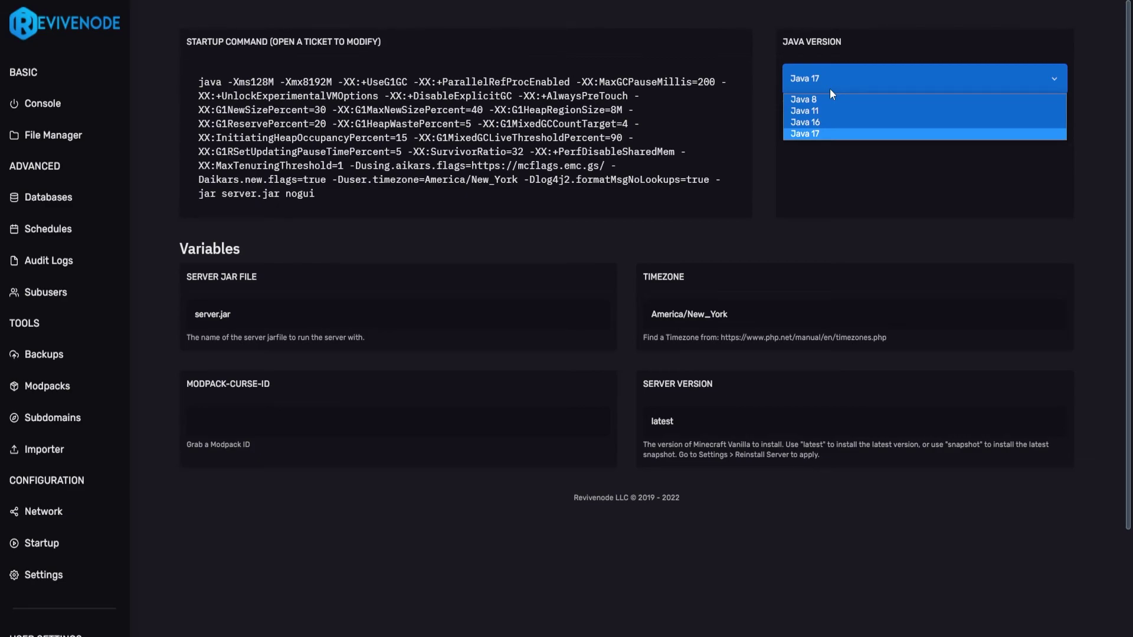
left_click(814, 100)
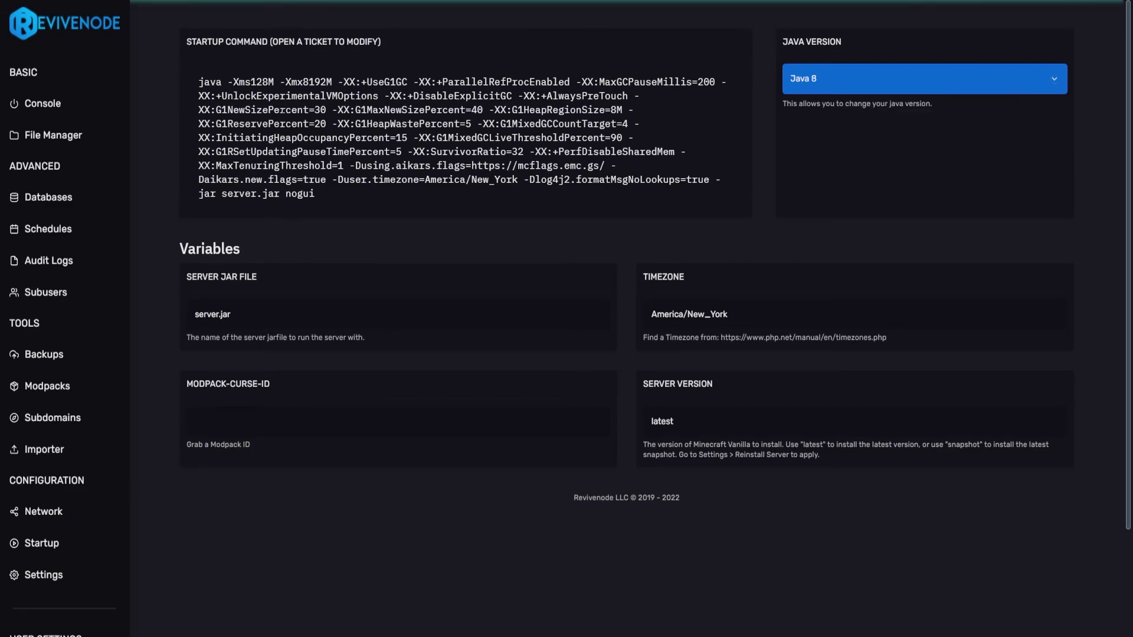
left_click(69, 106)
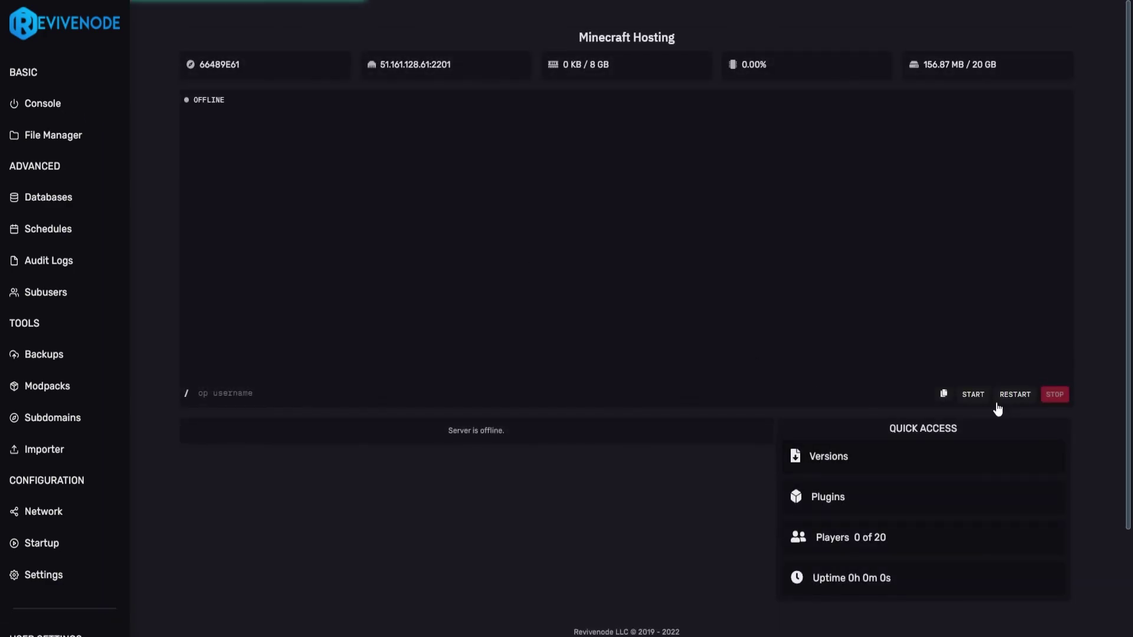
left_click(976, 395)
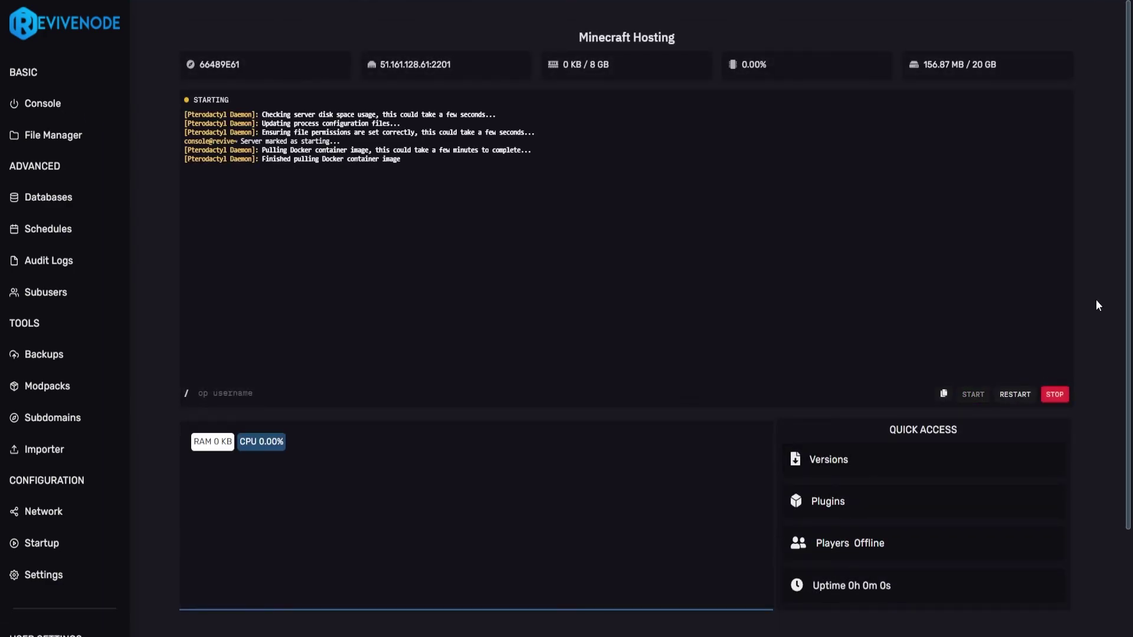